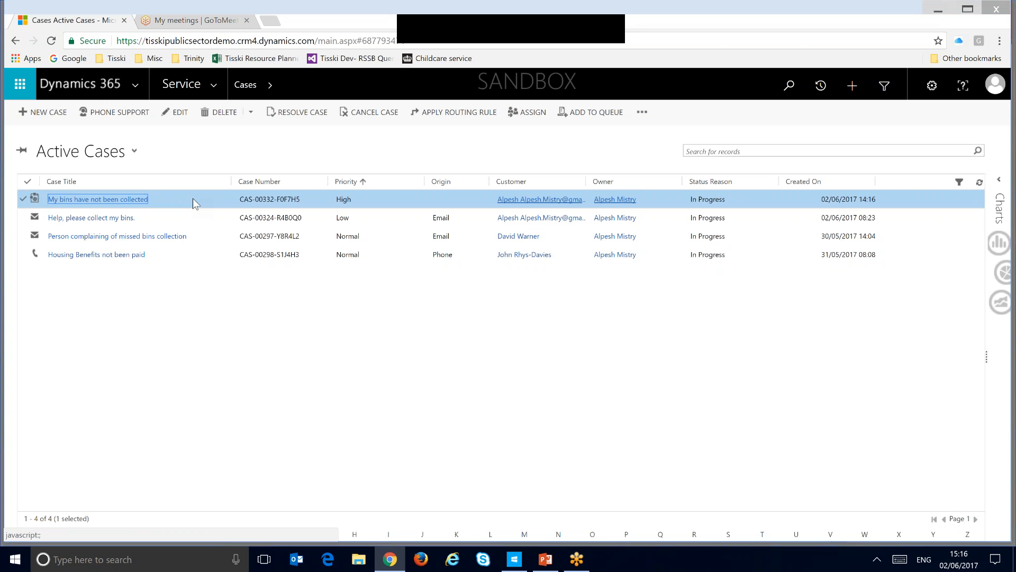
Step: Open the case "My bins have not been collected" and show its knowledge base records
double_click(193, 198)
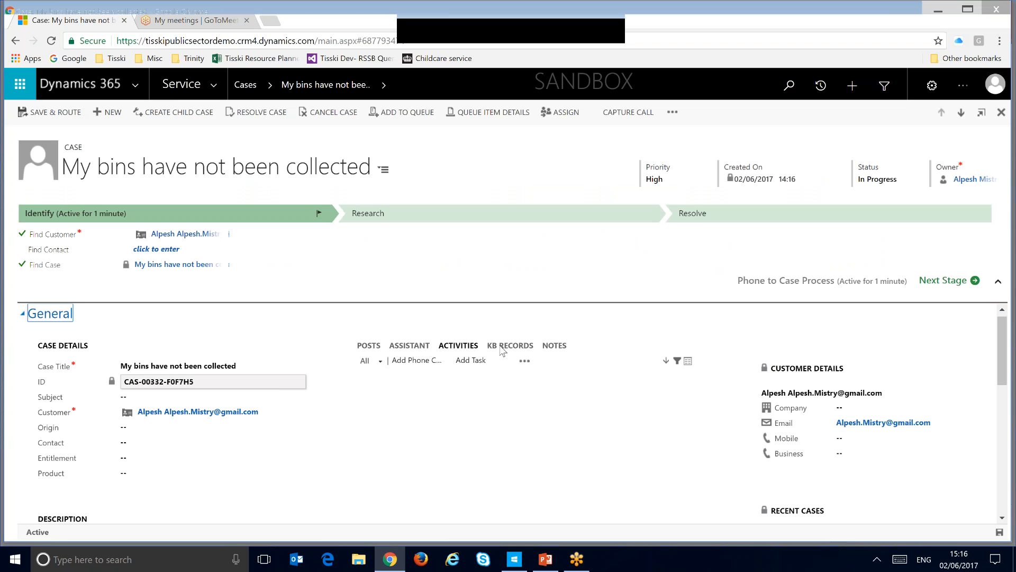
click(511, 345)
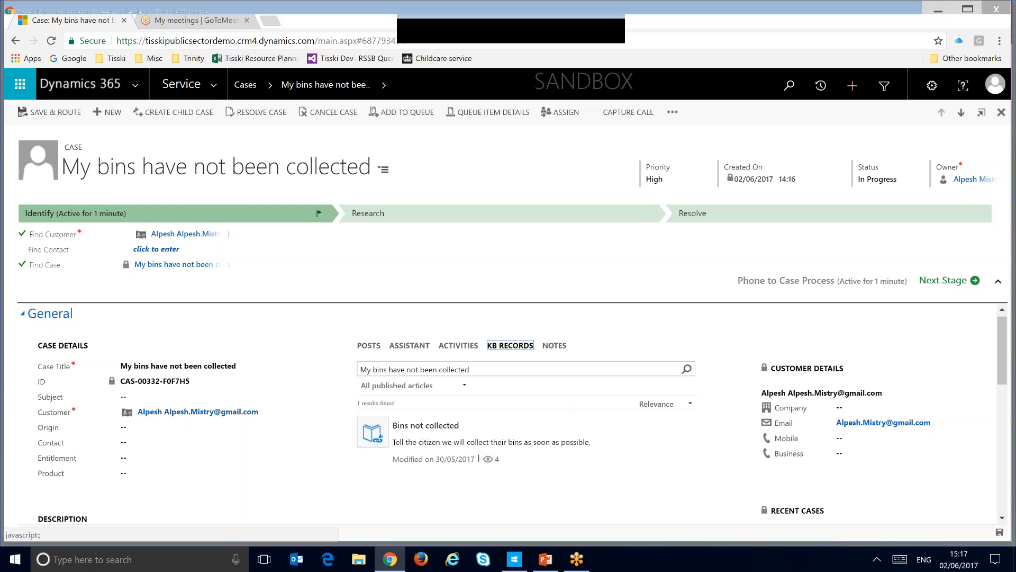
Step: Expand the case's Associated Knowledge Records section and check which articles are linked and whether they were sent to the customer
scroll(256, 384, down, 6)
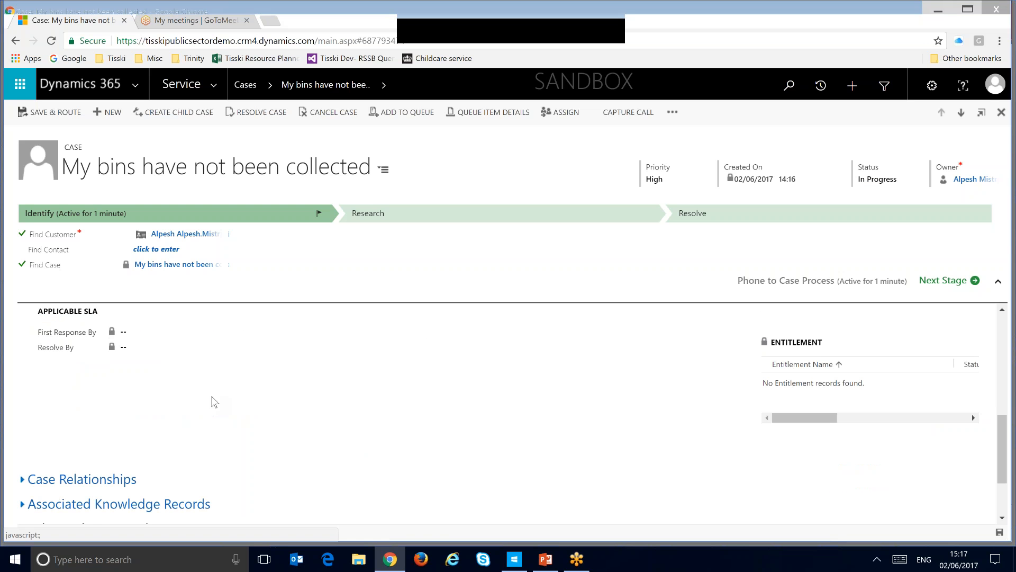
scroll(142, 444, down, 1)
click(143, 447)
scroll(191, 449, down, 1)
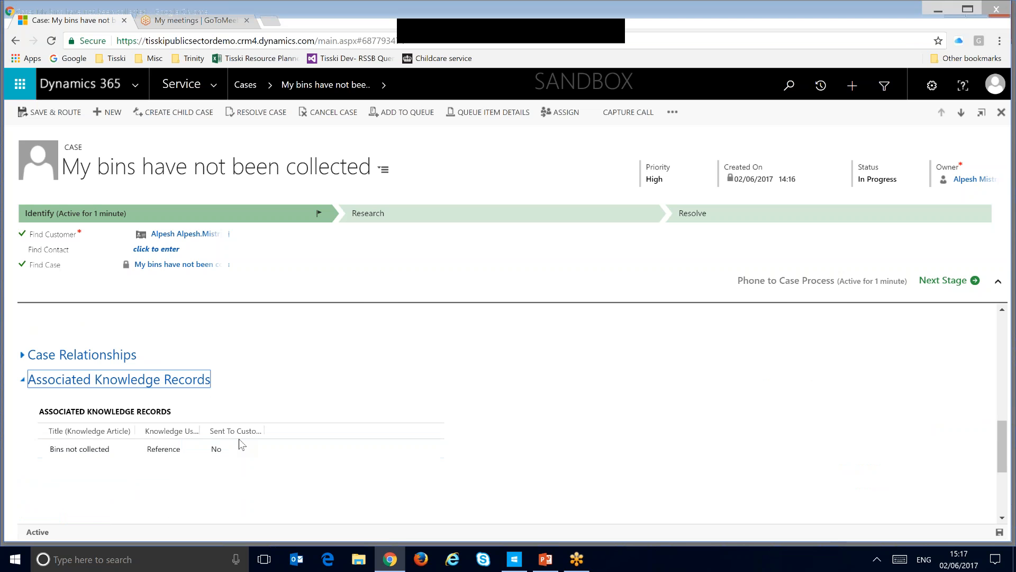
scroll(241, 443, up, 5)
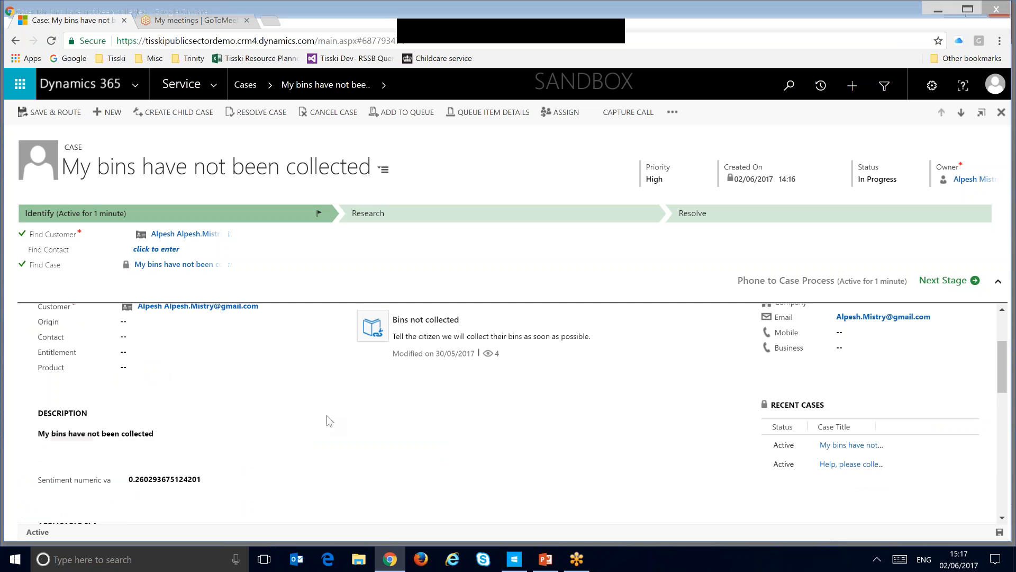
scroll(326, 420, up, 2)
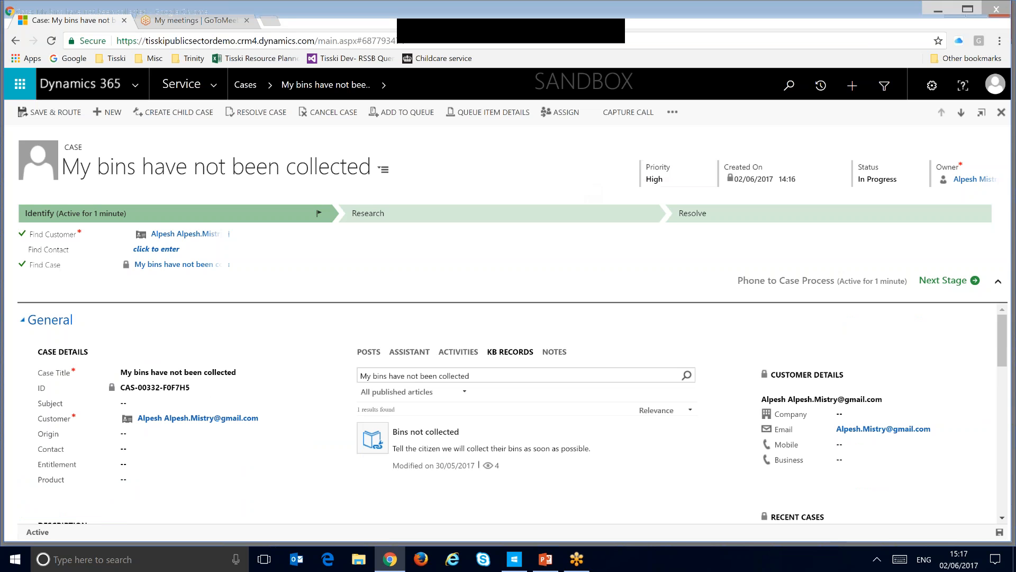
Step: Email the content of the "Bins not collected" knowledge article to the customer
click(671, 430)
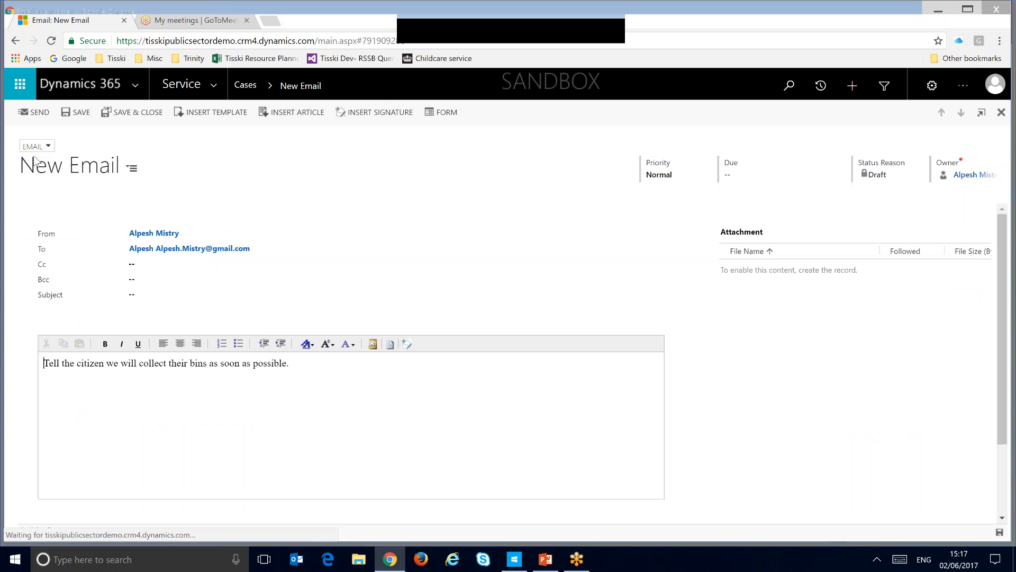
drag(290, 364, 54, 364)
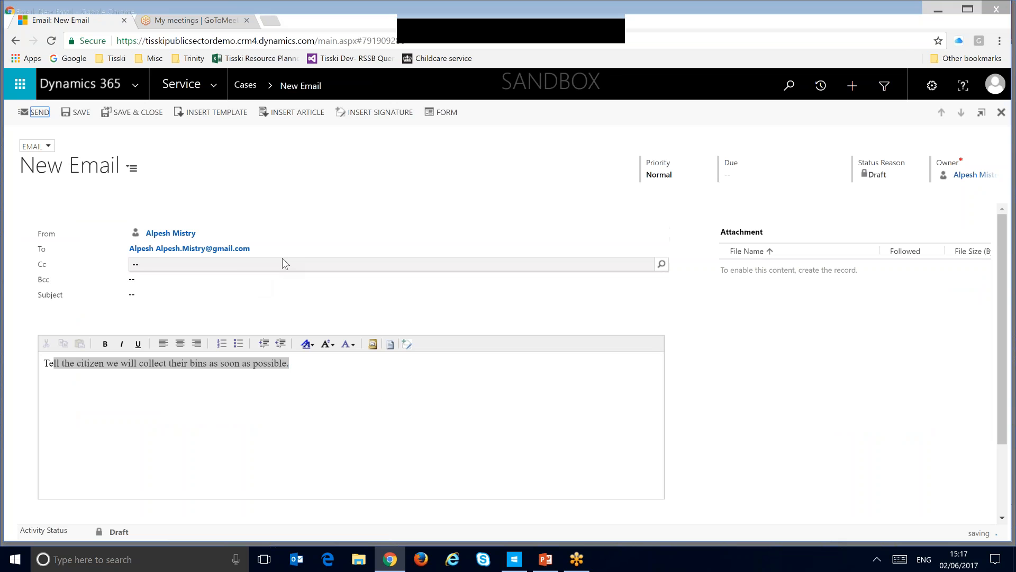
Step: Switch to the PowerPoint presentation and show slide 6 on facial recognition to combat fraud and slide 7, Face Recognition
click(546, 559)
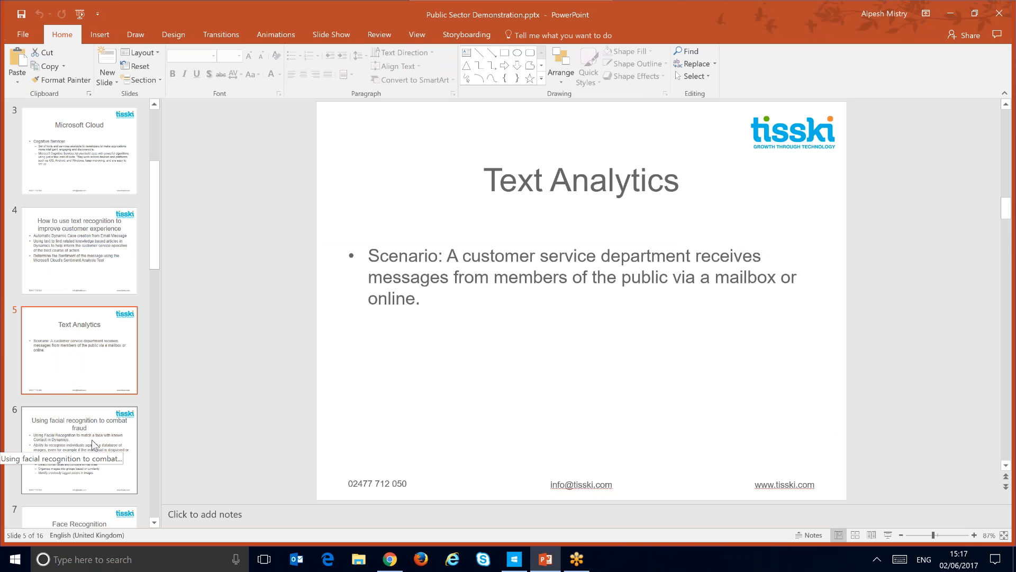
key(Down)
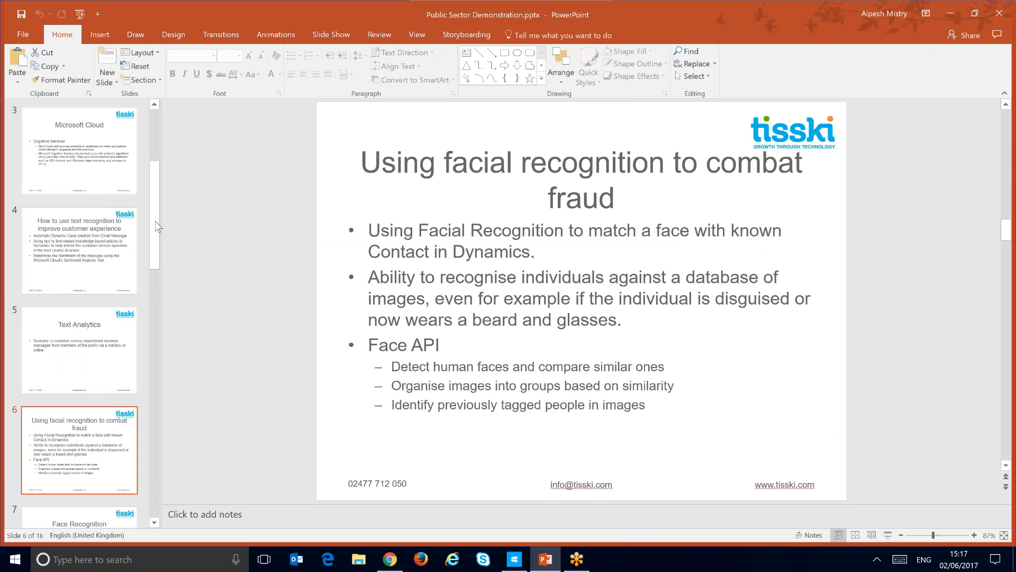
scroll(164, 260, down, 1)
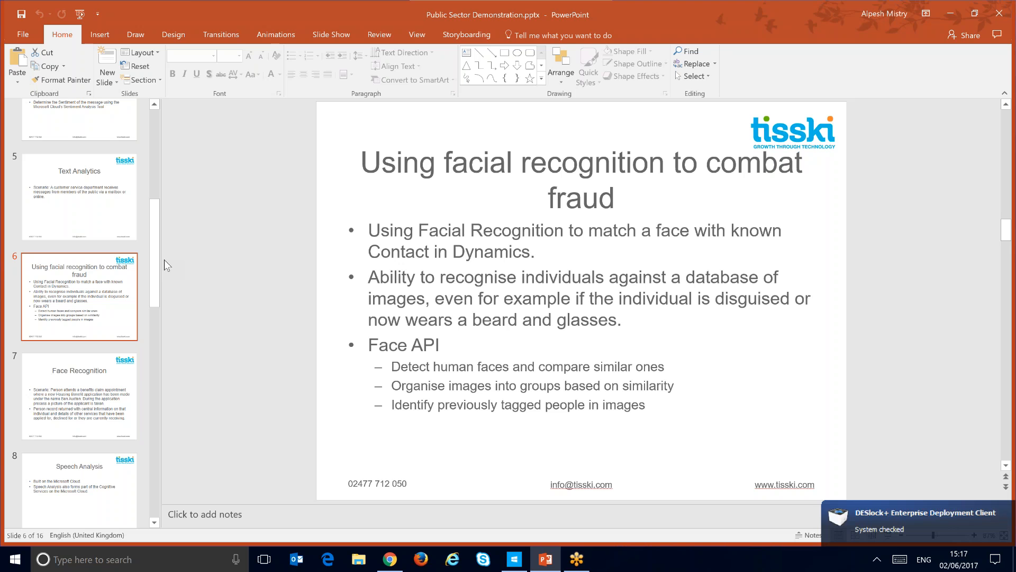
click(108, 405)
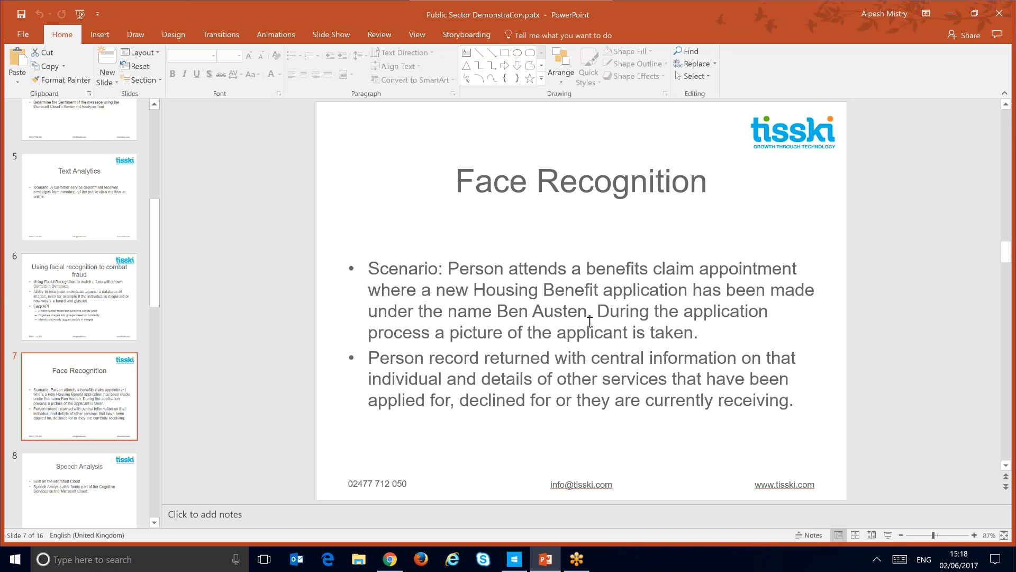
Step: Switch to the Intelligent Kiosk Sample, reopen the Face API Explorer demo and capture a webcam photo of the applicant's face
click(512, 561)
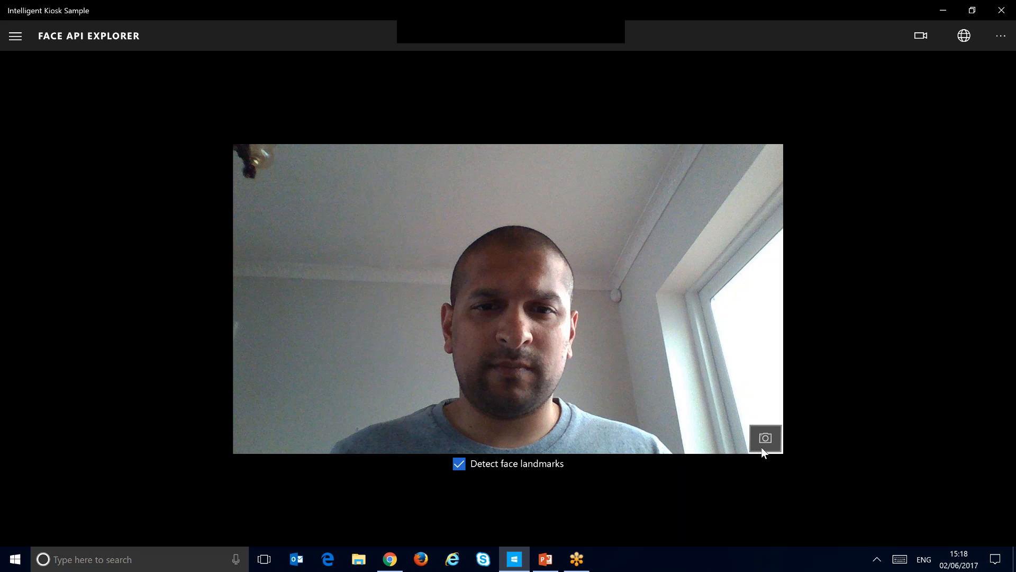
click(15, 36)
click(41, 126)
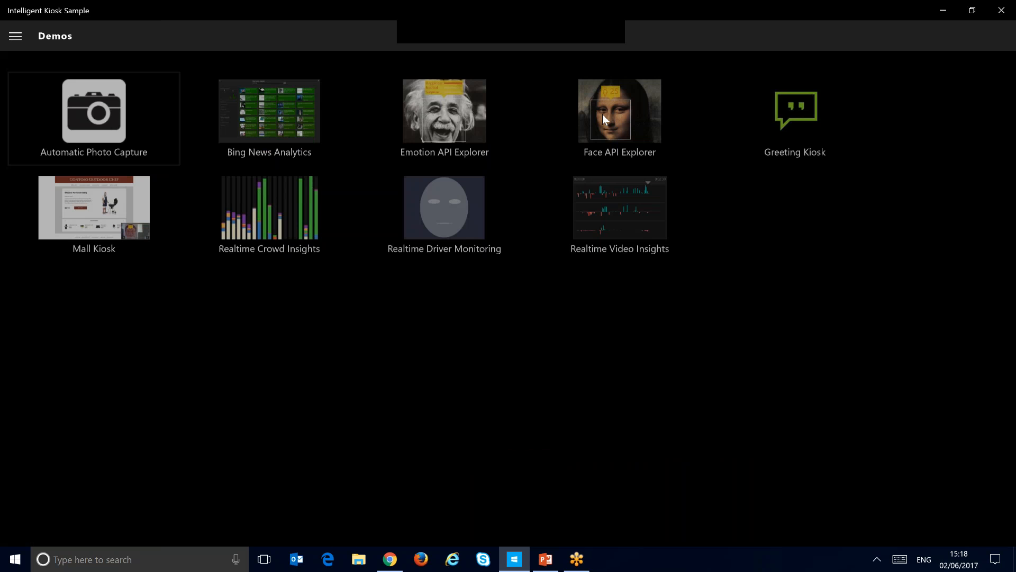
click(603, 113)
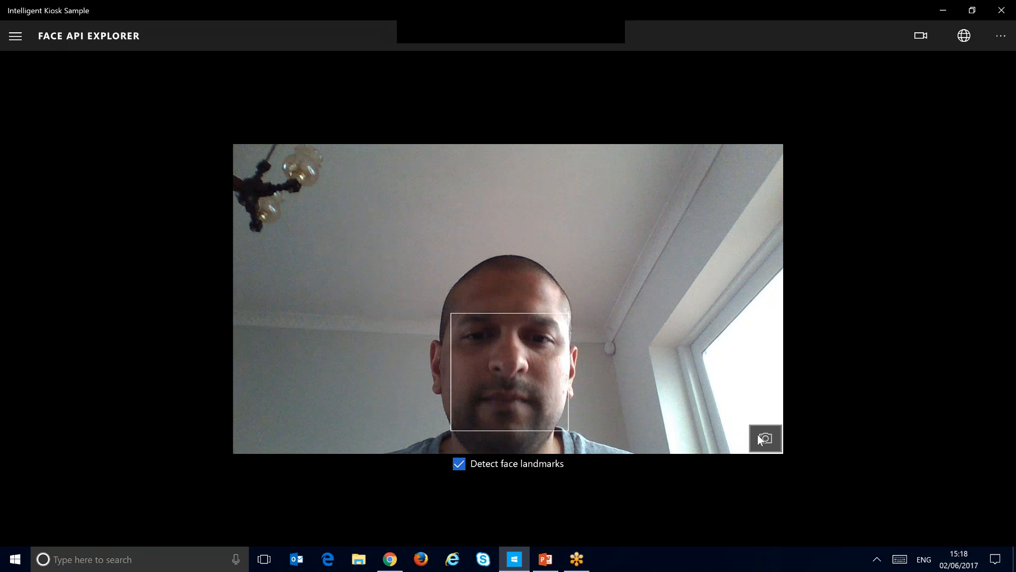
click(765, 438)
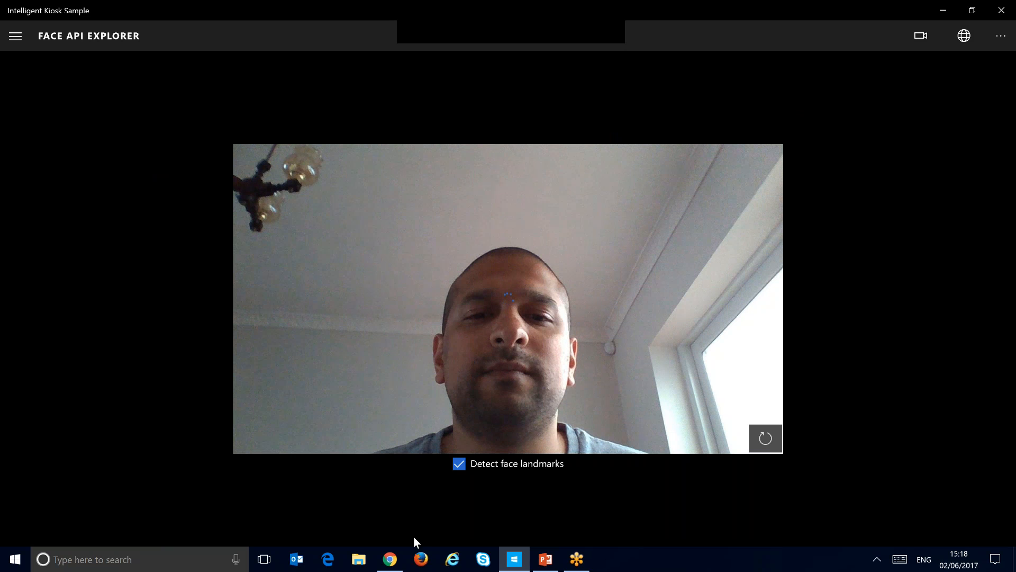
Step: Switch to Chrome and examine the matched contact's record, including the benefit applications and personal details
click(390, 559)
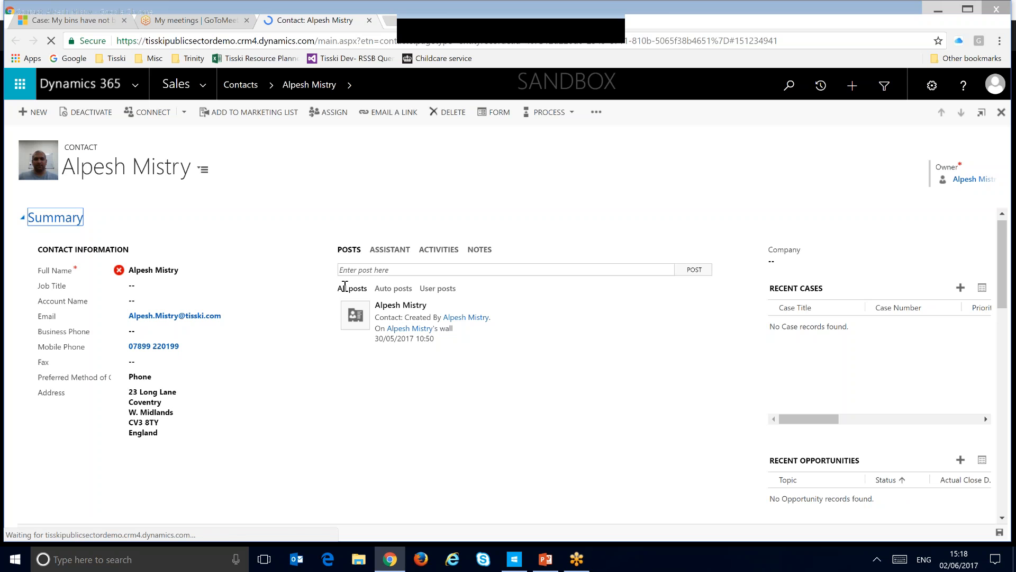
mouse_move(121, 272)
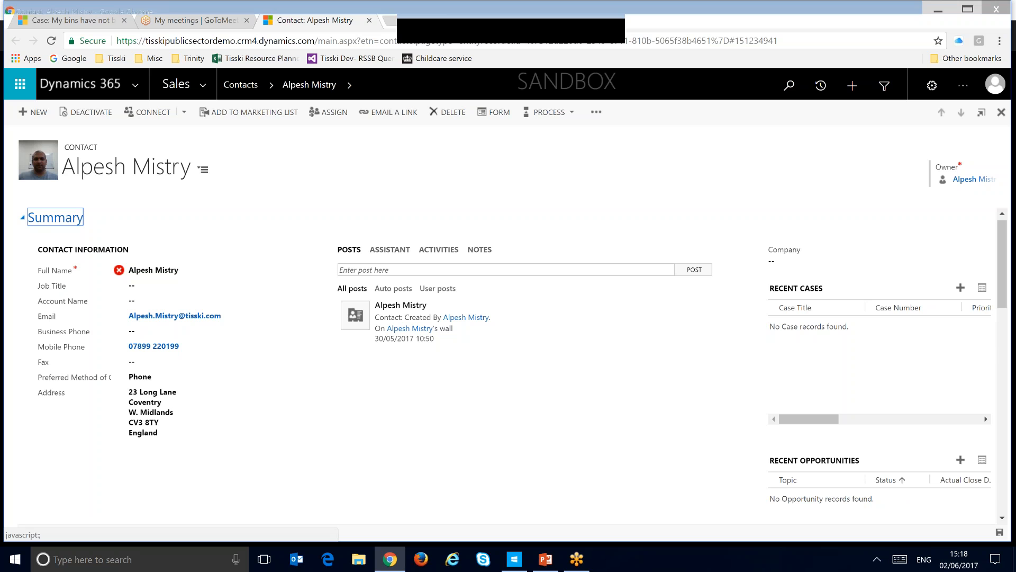
scroll(368, 288, down, 10)
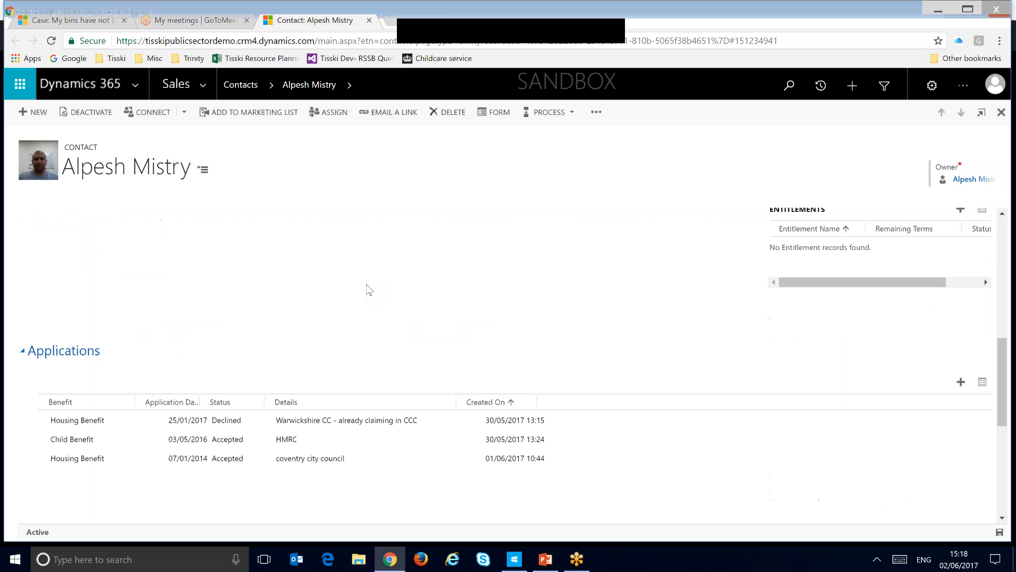
scroll(341, 346, down, 2)
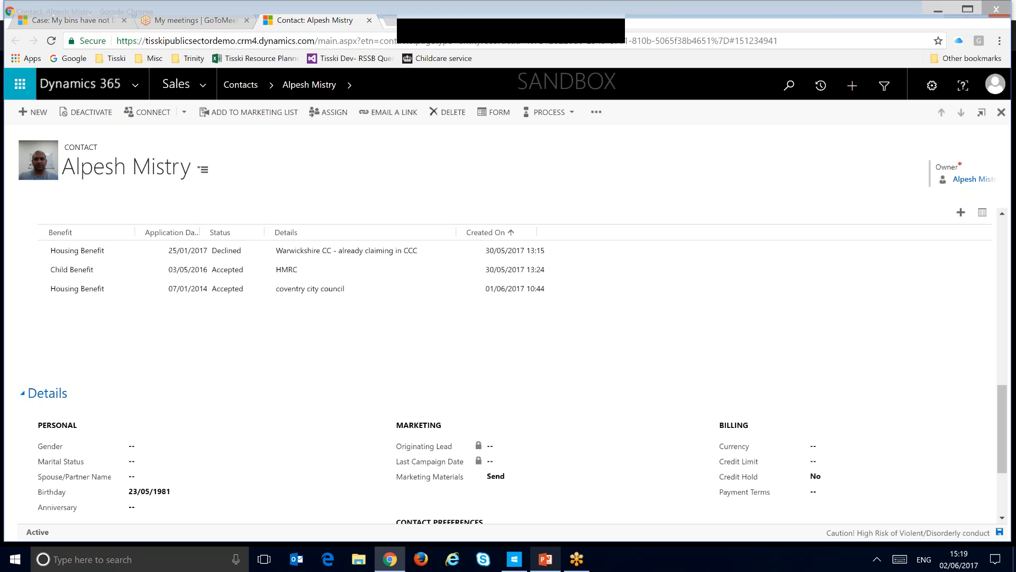
Step: Return to the PowerPoint presentation and show slides 8 and 9 on Speech Analysis
key(alt+Tab)
click(114, 473)
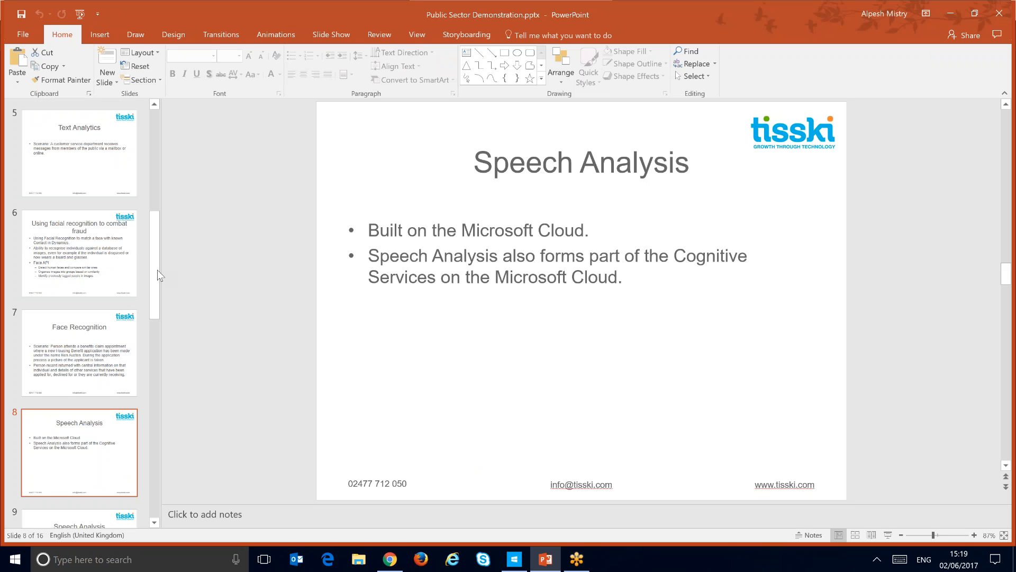
scroll(158, 301, down, 2)
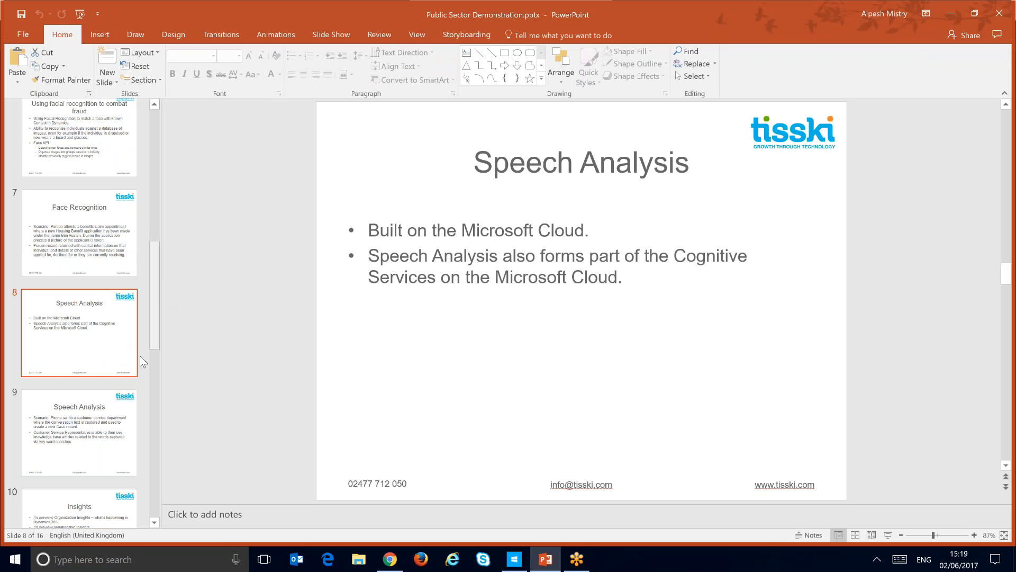
click(90, 436)
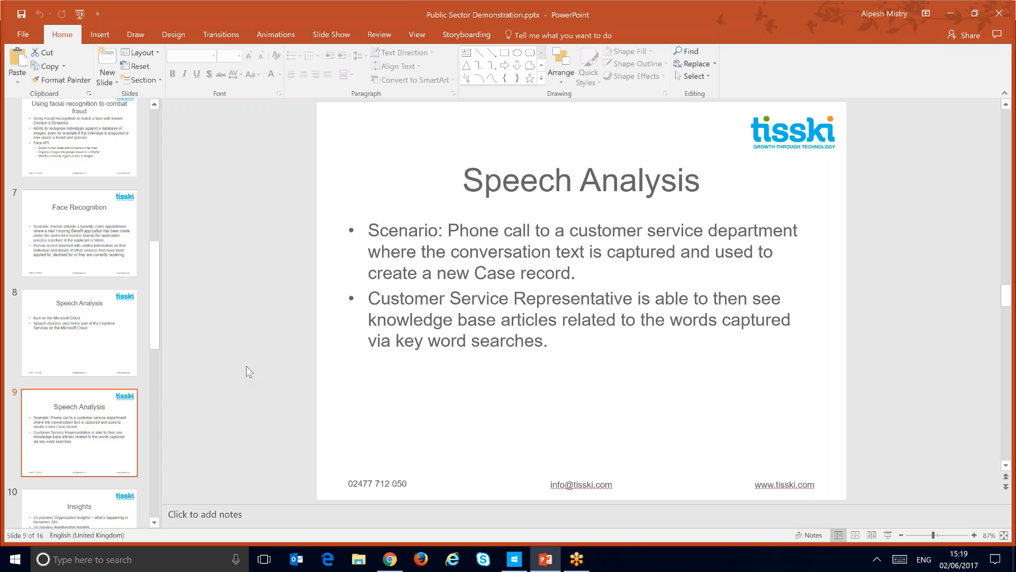
Step: Switch to Dynamics 365 in Chrome, go to the Service area's cases and start a new case
click(388, 560)
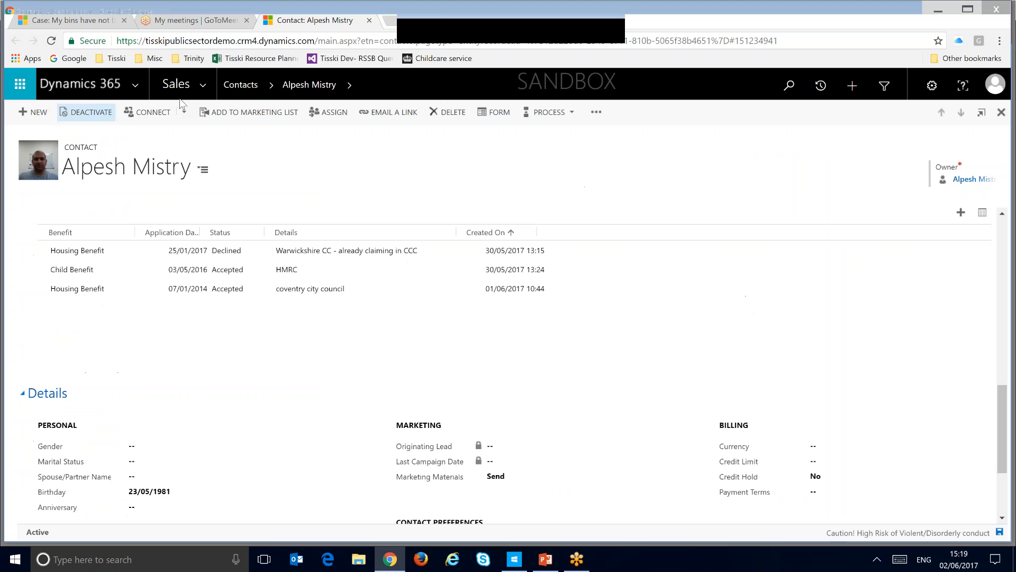
click(209, 83)
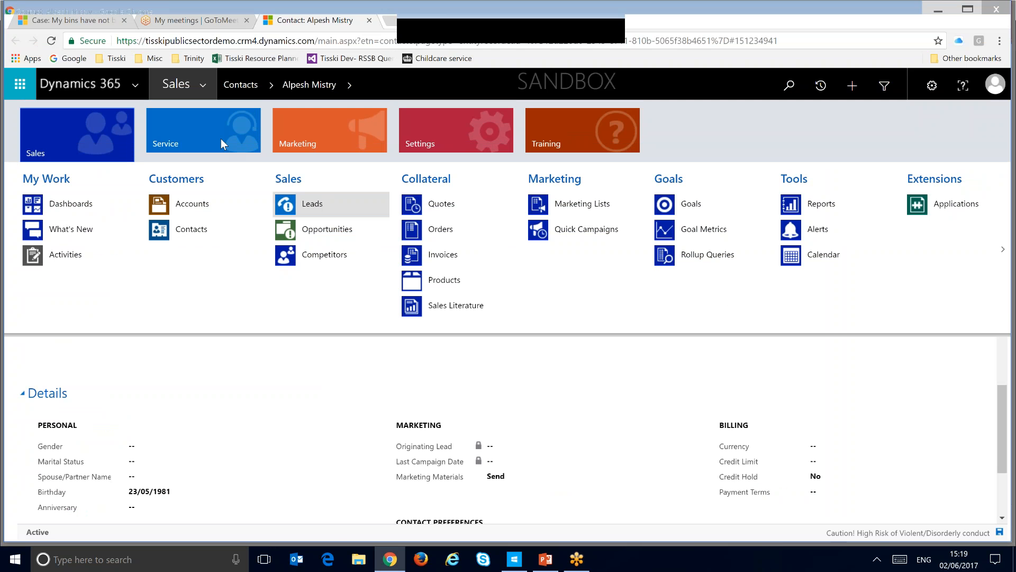
click(221, 139)
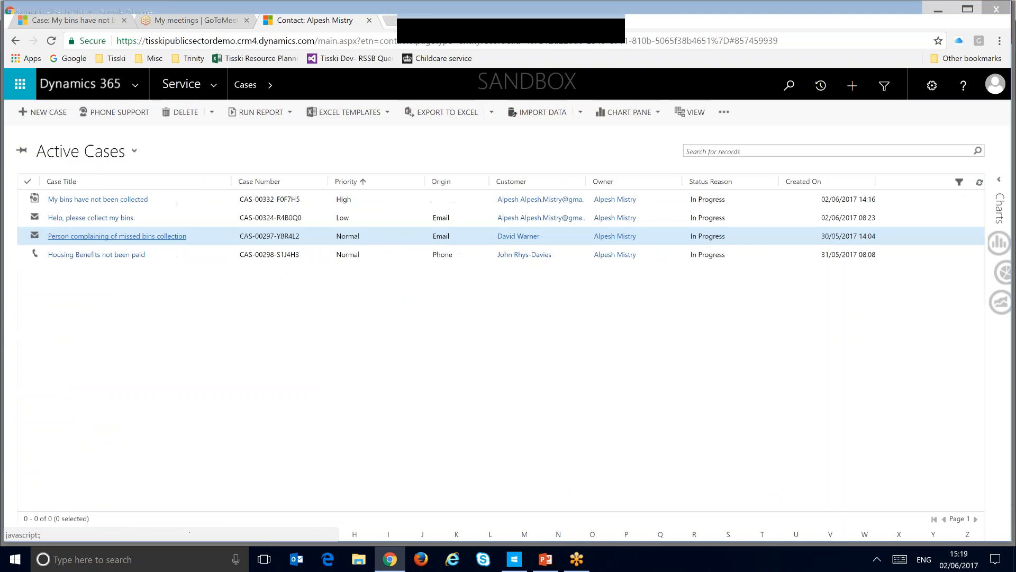
click(57, 117)
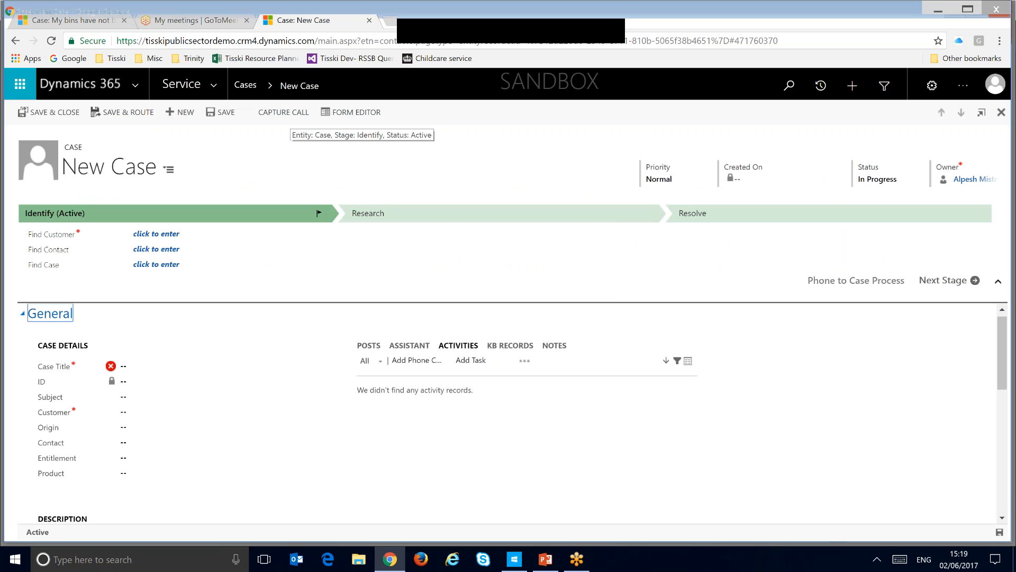
Step: Capture the call with English - GB speech recognition in Simple Result format, speaking "my bins have not been collected"
click(286, 116)
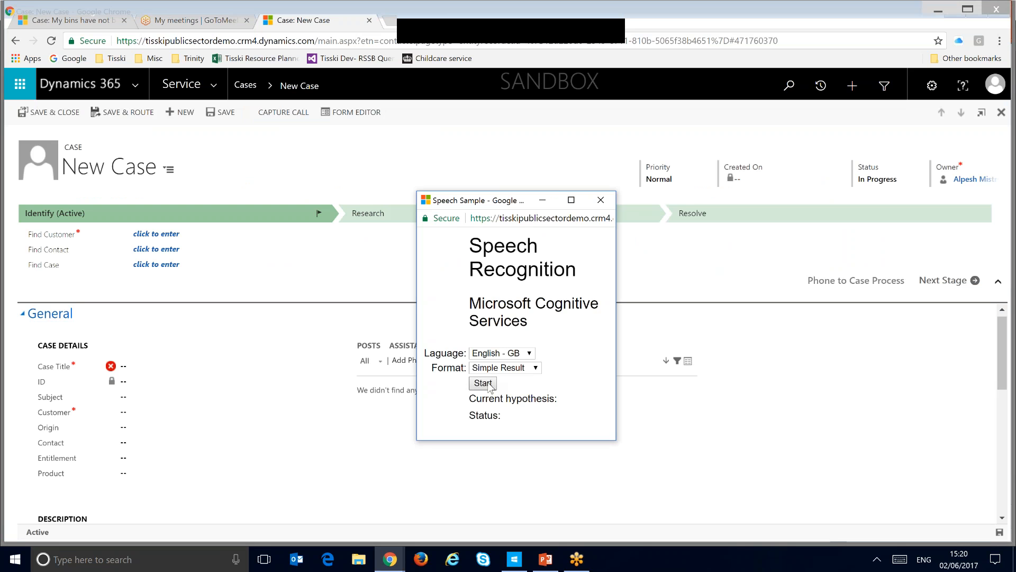
click(488, 387)
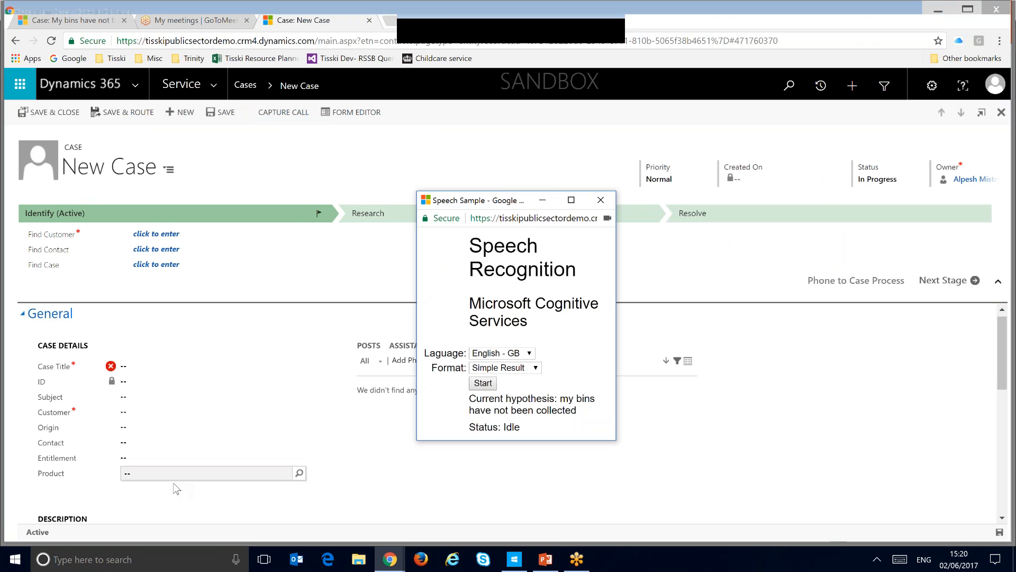
Step: Copy "bins have not been collected" from the new case's description into the Case Title
key(ctrl+a)
click(181, 498)
drag(182, 497, 55, 497)
key(ctrl+c)
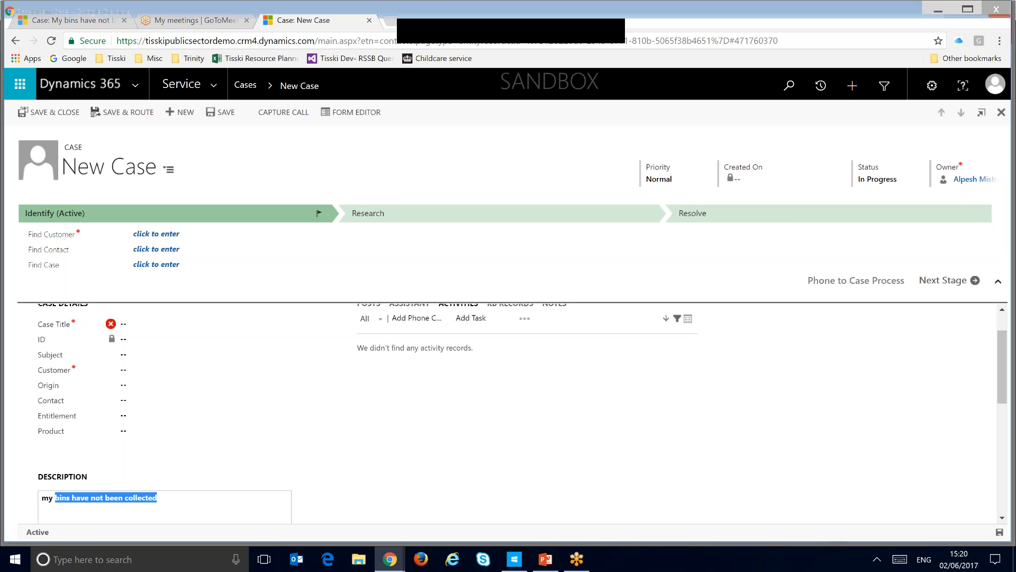
scroll(159, 375, up, 1)
click(158, 373)
key(ctrl+v)
key(Tab)
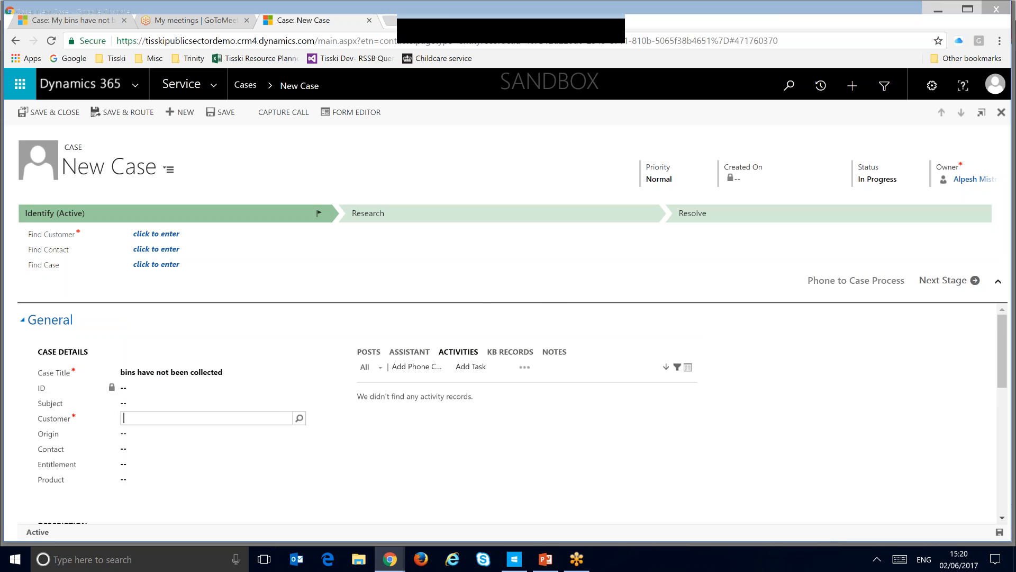
Step: Save the new case with an existing contact as its customer and show its related knowledge base records
click(299, 418)
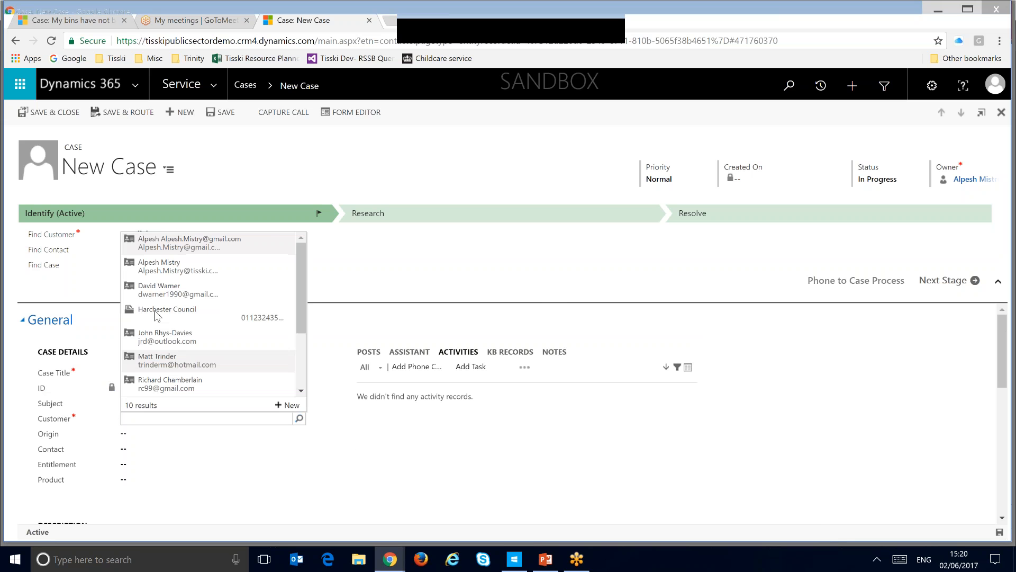
click(156, 290)
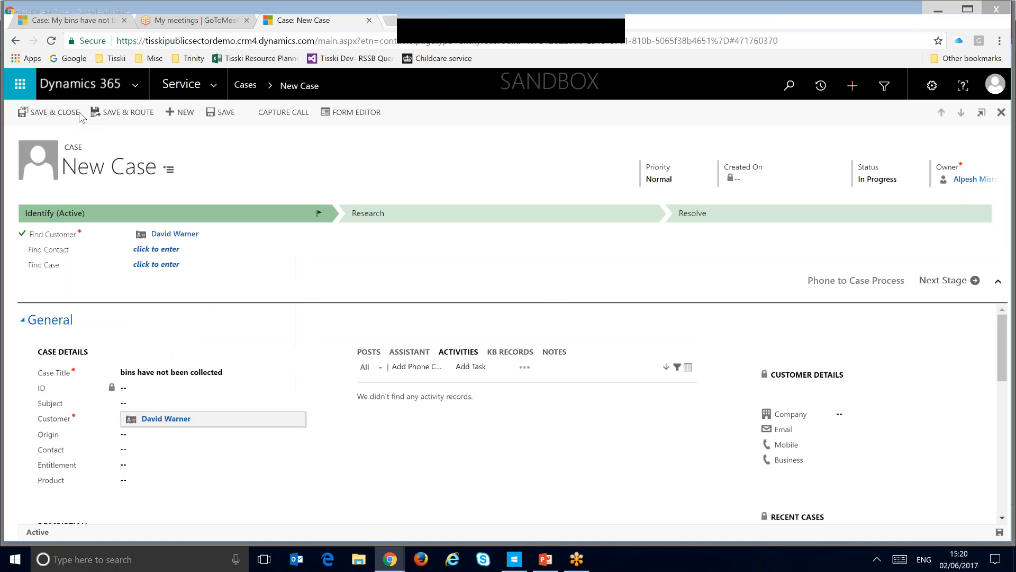
click(227, 112)
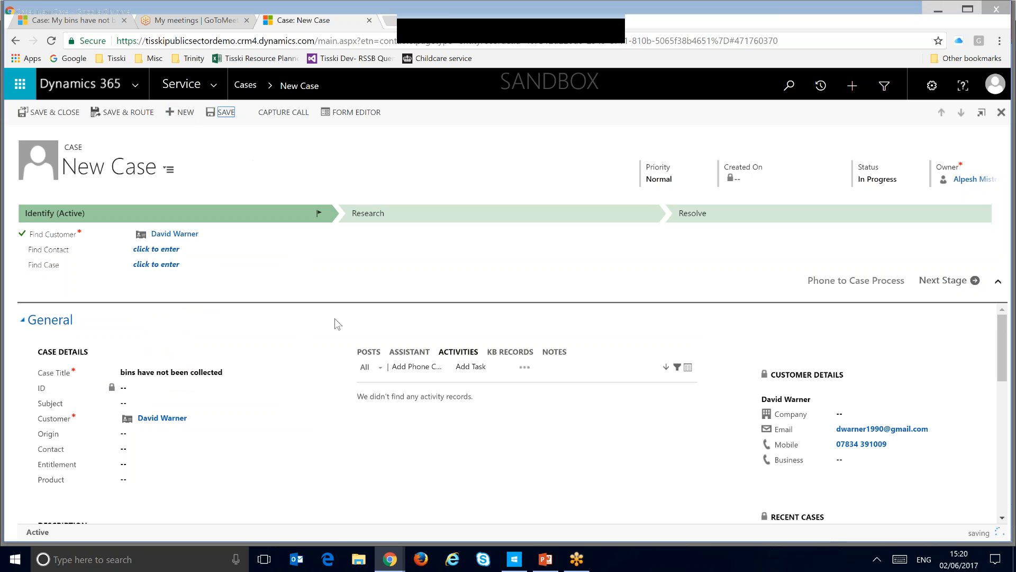
click(509, 352)
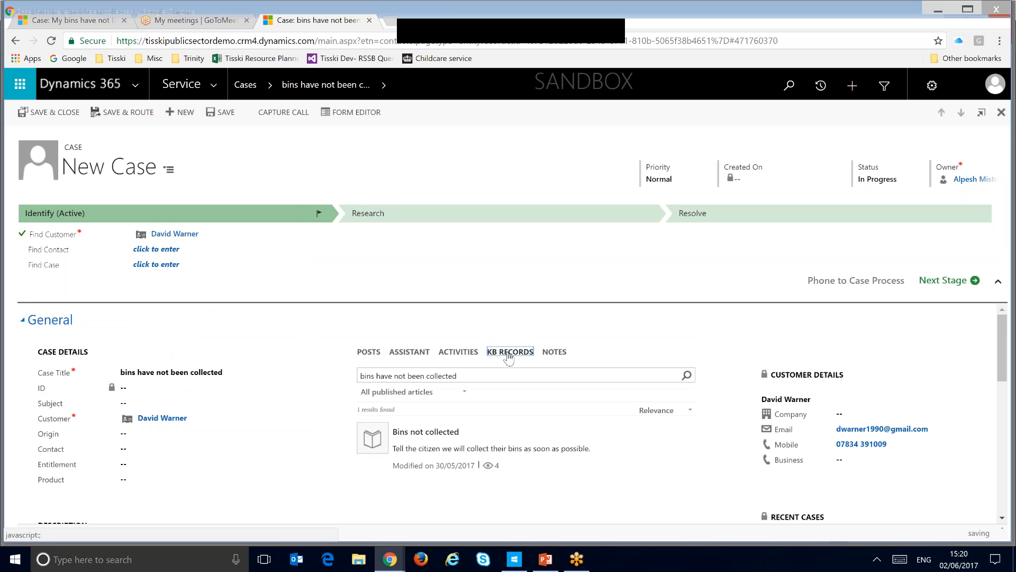
Step: Switch to the Public Sector Demonstration presentation in PowerPoint and show the Insights, Organization Insight and Relationship Insights slides
key(alt+Tab)
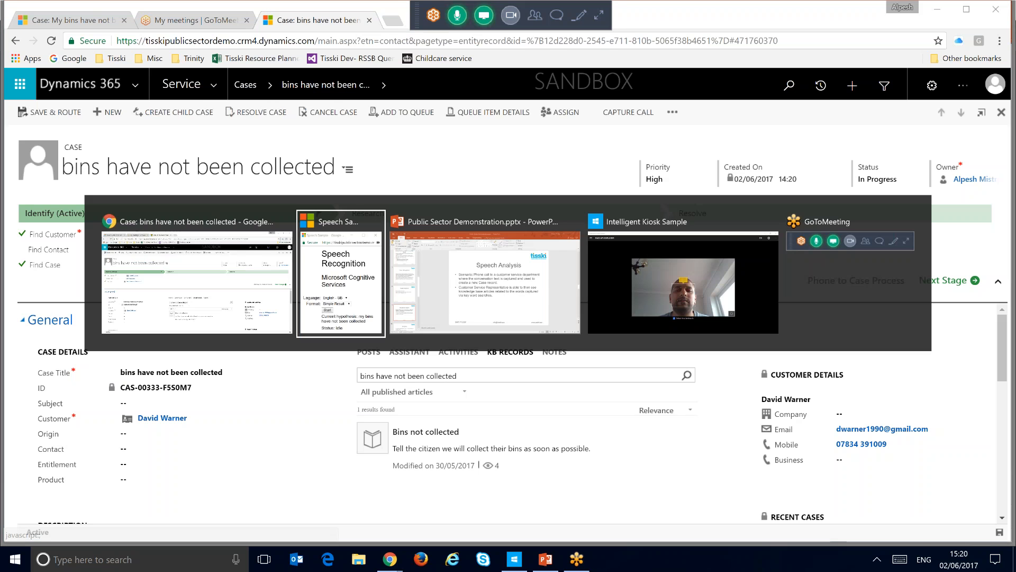
click(602, 195)
key(alt+Tab)
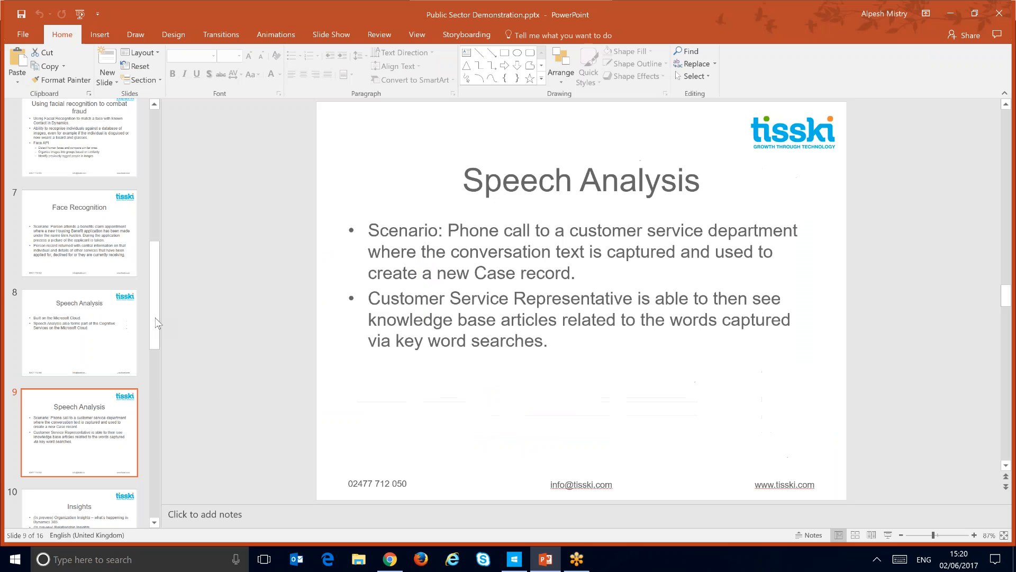
scroll(120, 345, down, 3)
click(121, 350)
scroll(155, 350, down, 1)
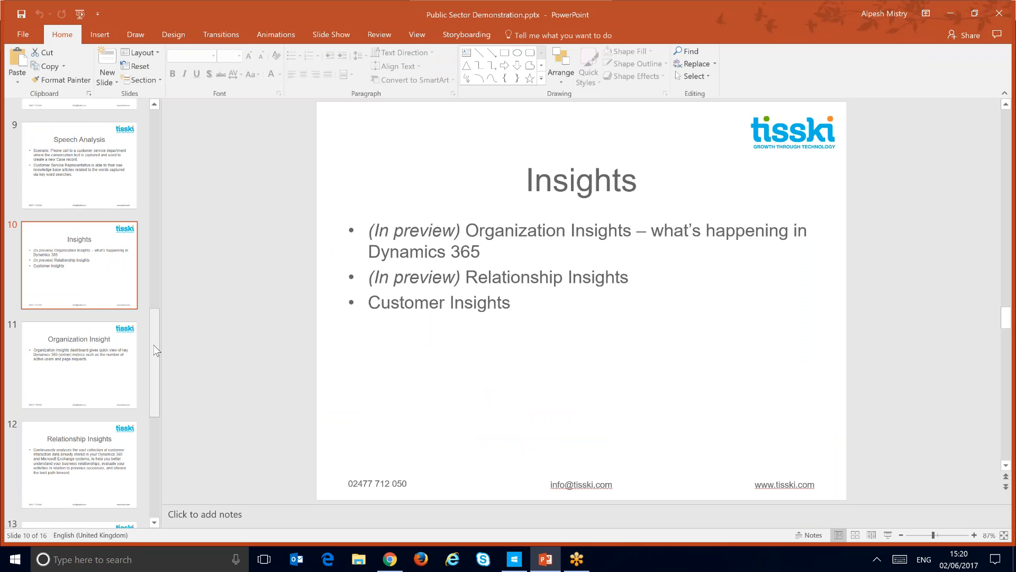
click(113, 345)
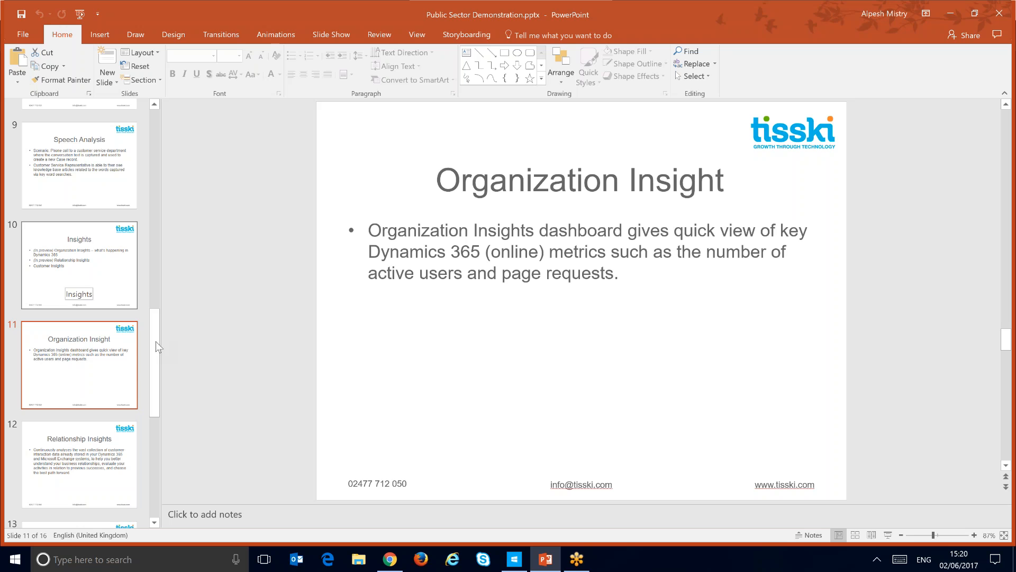
scroll(118, 353, down, 2)
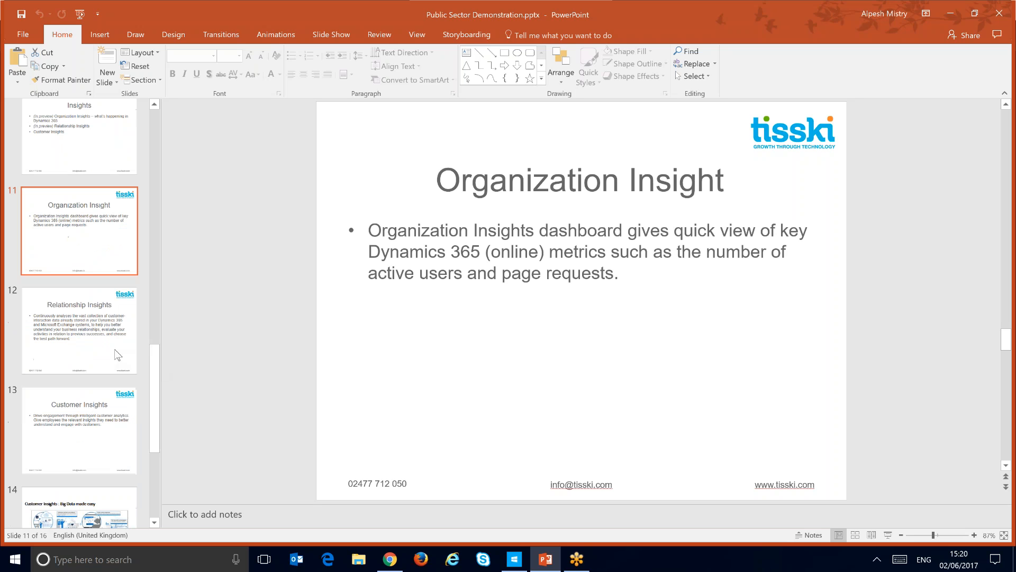
click(114, 348)
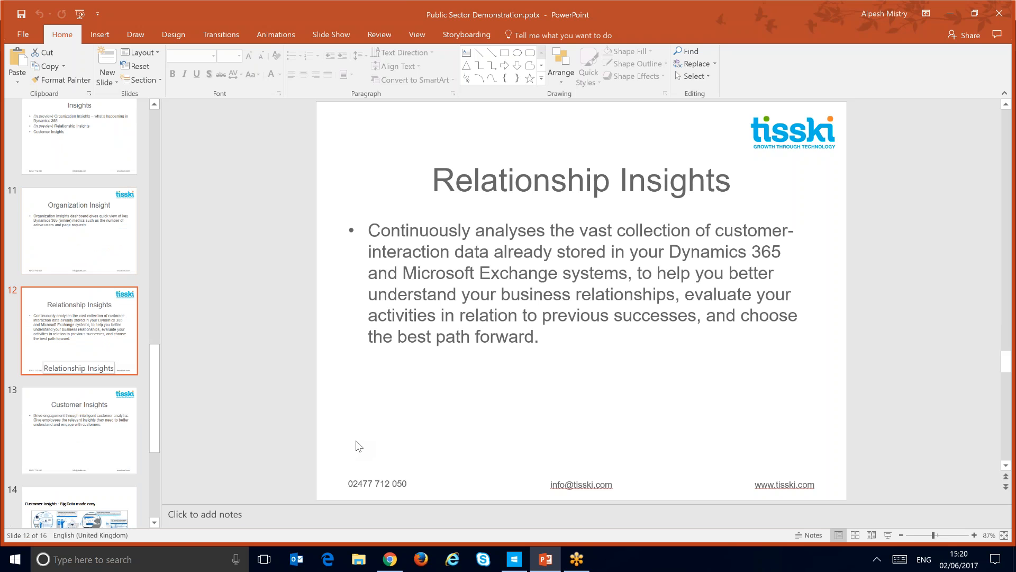
Step: Switch to Dynamics 365 in Chrome and open the Organization Insights Dashboard from the Service area's dashboards
click(389, 559)
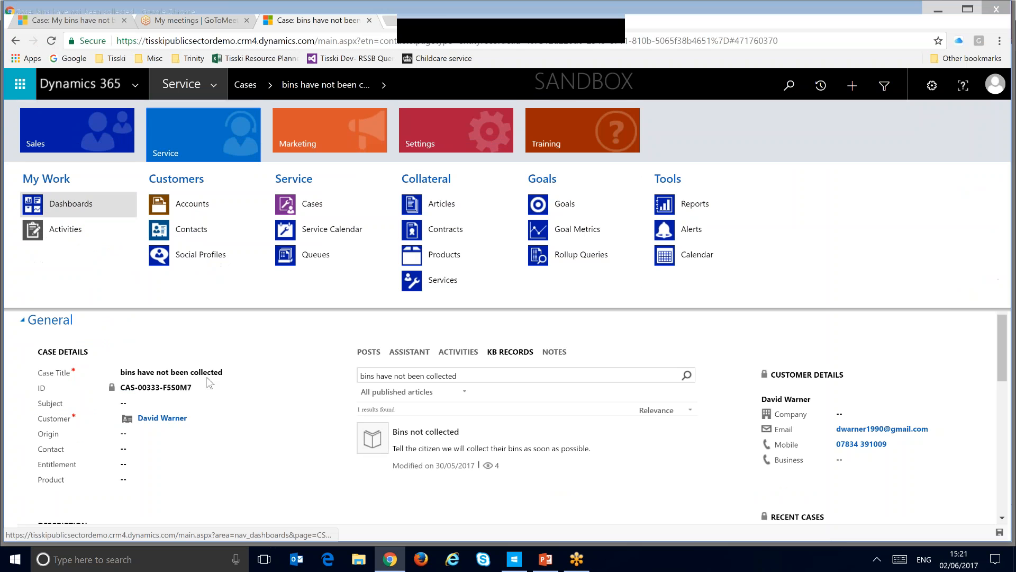
click(63, 211)
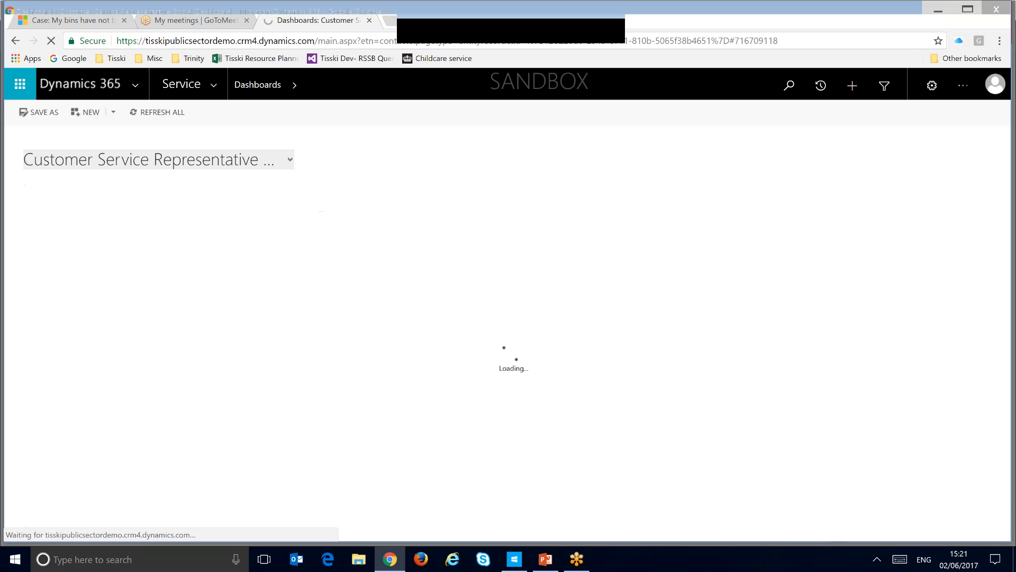
click(290, 159)
click(117, 349)
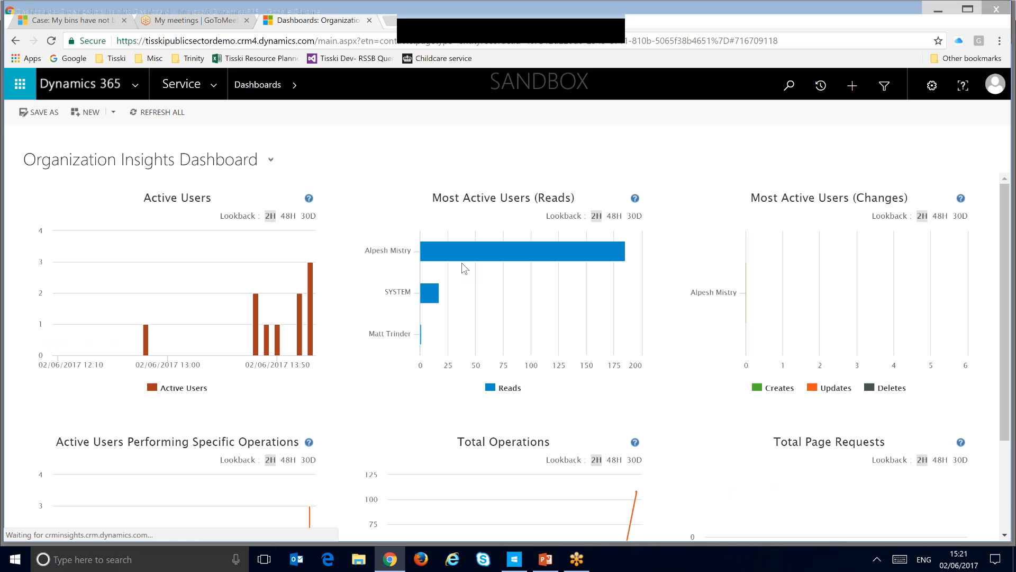
Step: Set the lookback to 48H for Active Users and 30D for both Most Active Users charts, and review the remaining charts
click(287, 217)
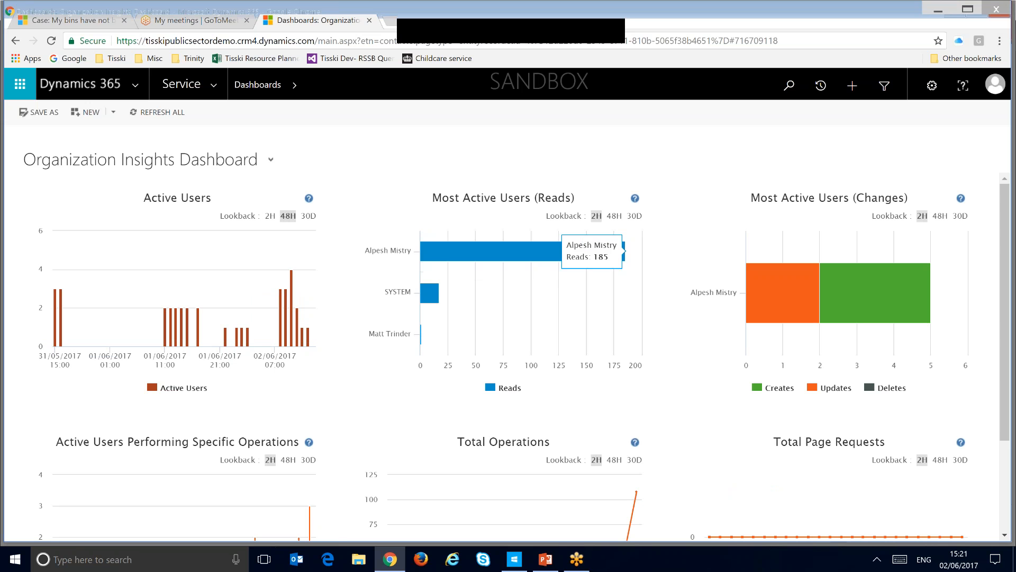
click(634, 216)
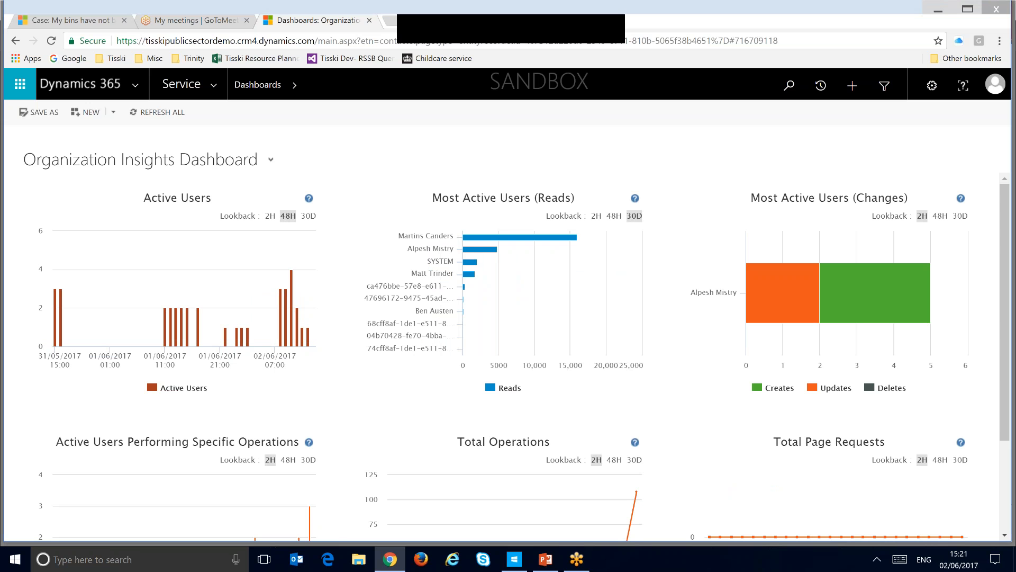
click(960, 216)
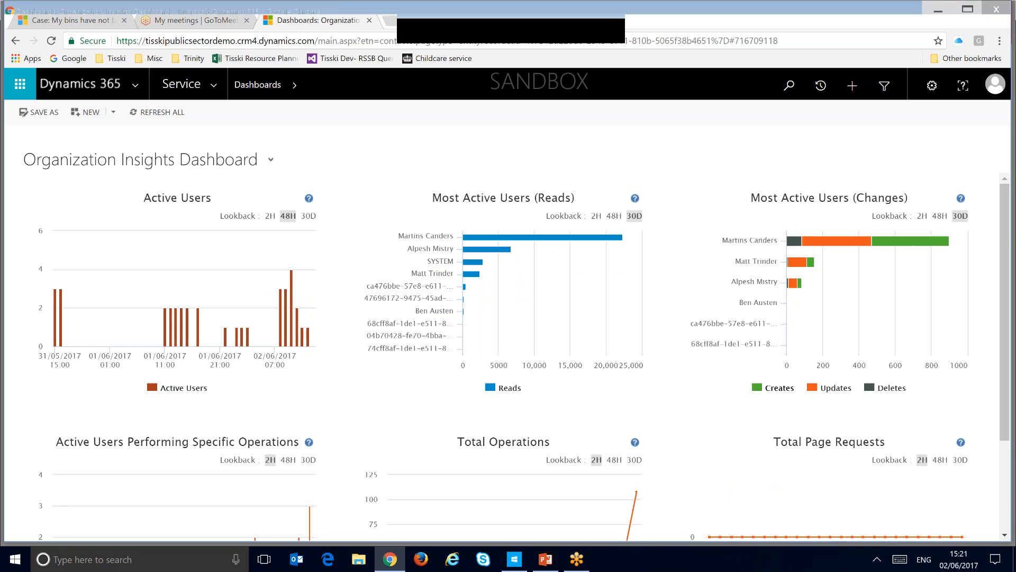
scroll(1006, 236, down, 1)
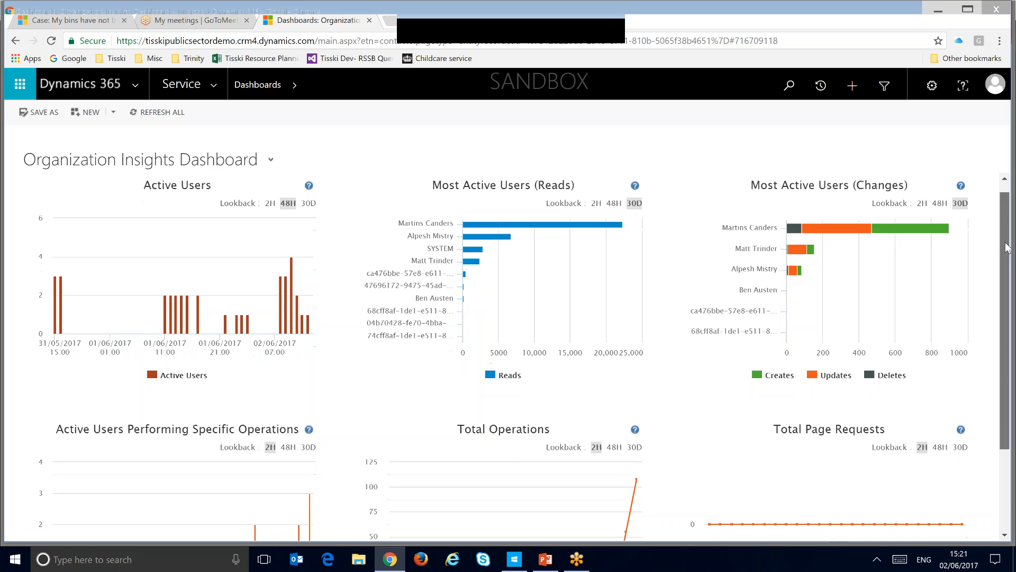
scroll(1008, 248, down, 1)
scroll(1009, 270, down, 1)
scroll(1010, 276, down, 3)
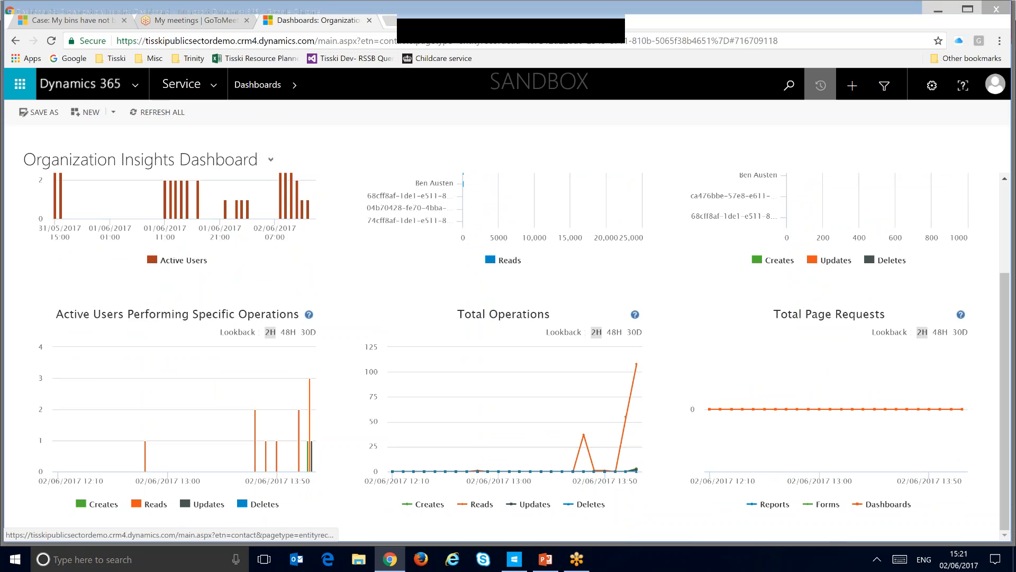
Step: Reopen the recently viewed "bins have not been collected" case to show its Assistant insights, and return to the PowerPoint presentation
click(821, 85)
click(315, 191)
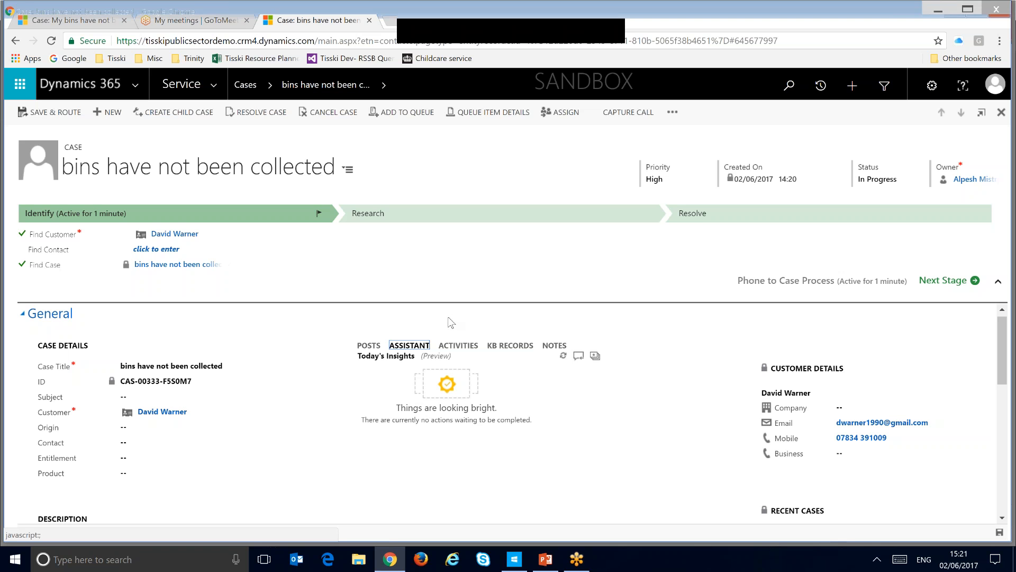
click(548, 562)
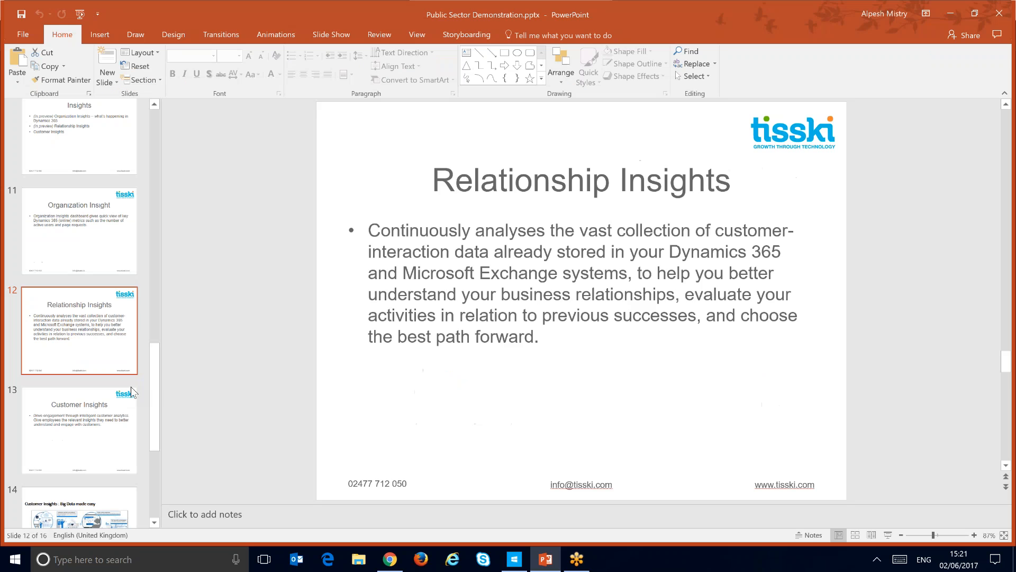